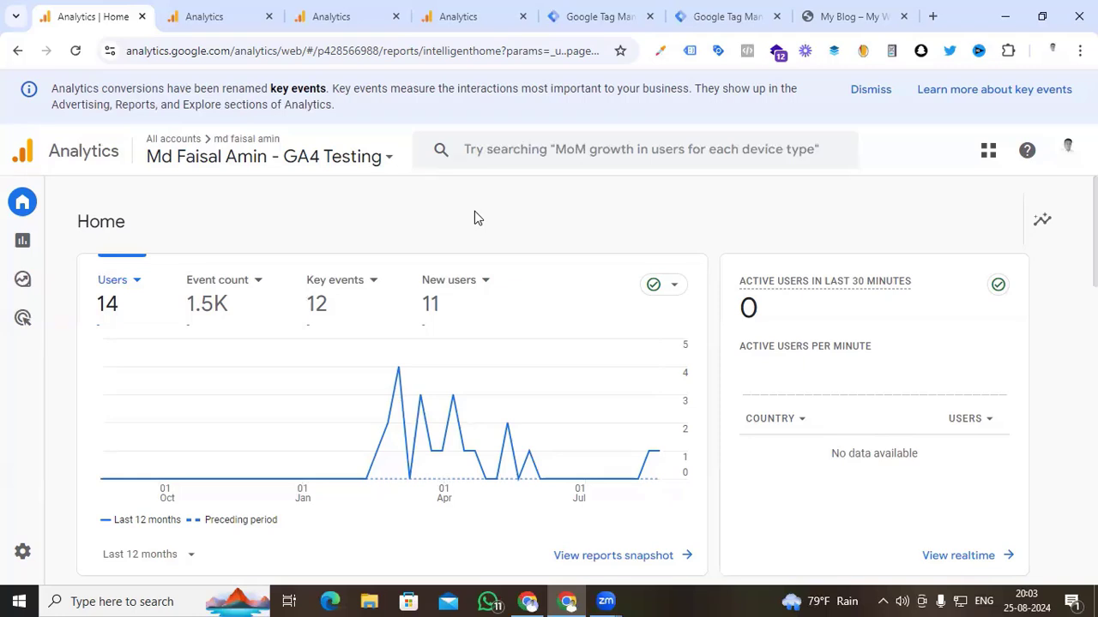
- Review the event names in the qurratul store Events report and compare them with that property's admin events list
left_click(326, 17)
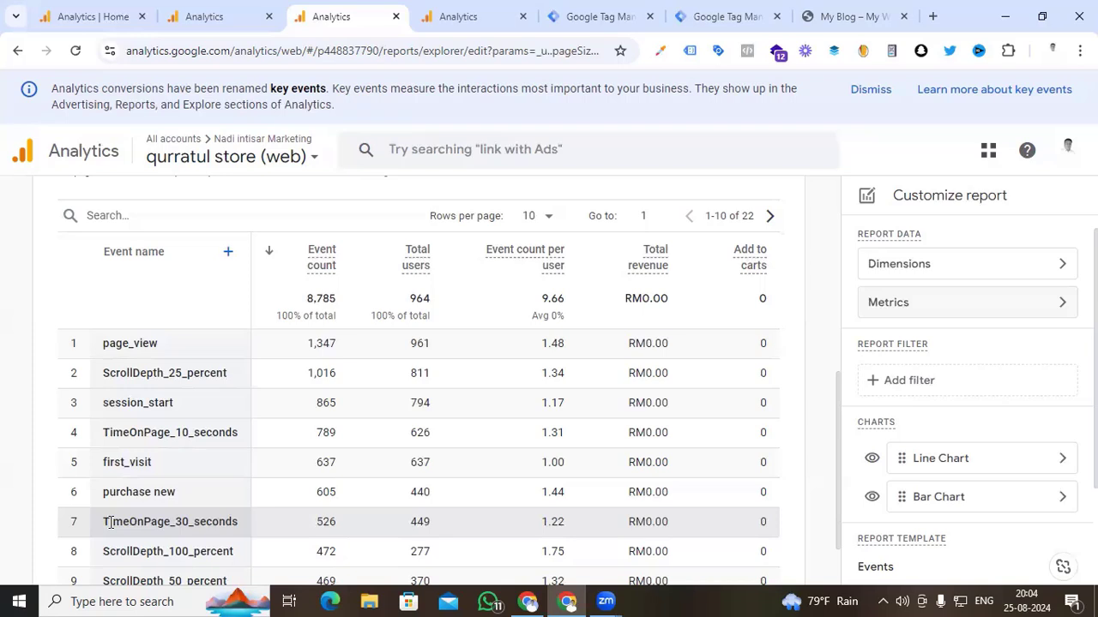
scroll(129, 460, "down", 2)
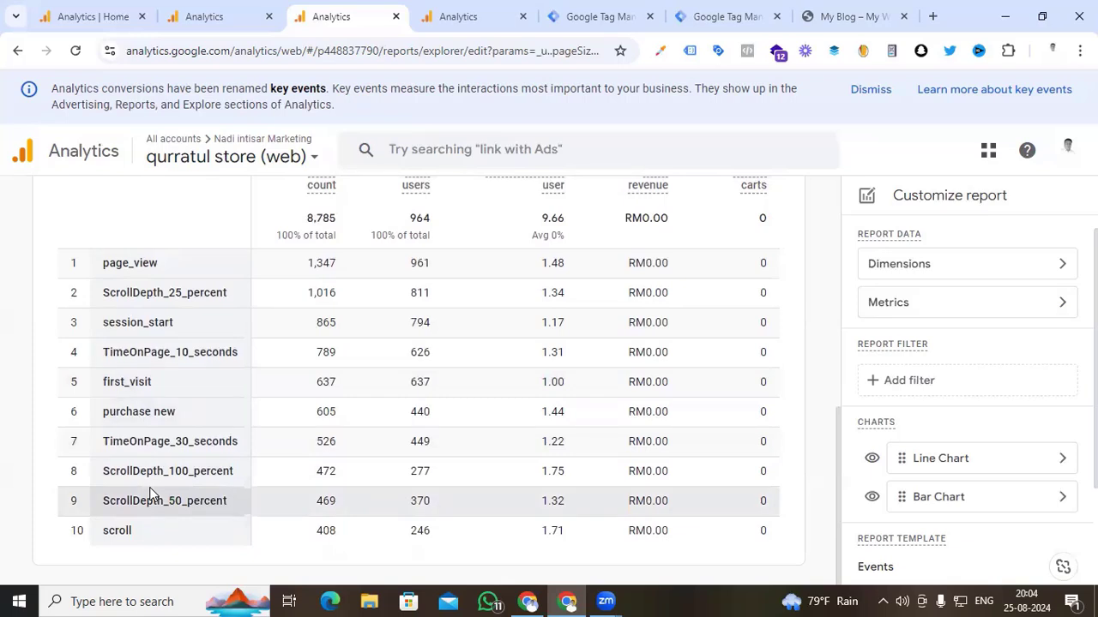
left_click_drag(175, 441, 188, 445)
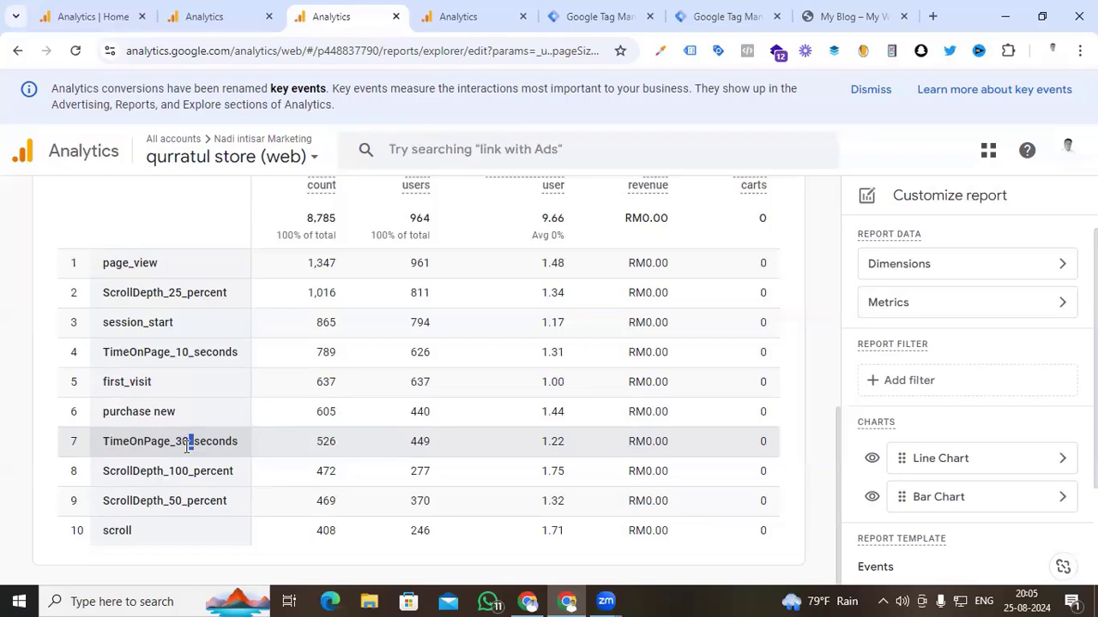
left_click(204, 16)
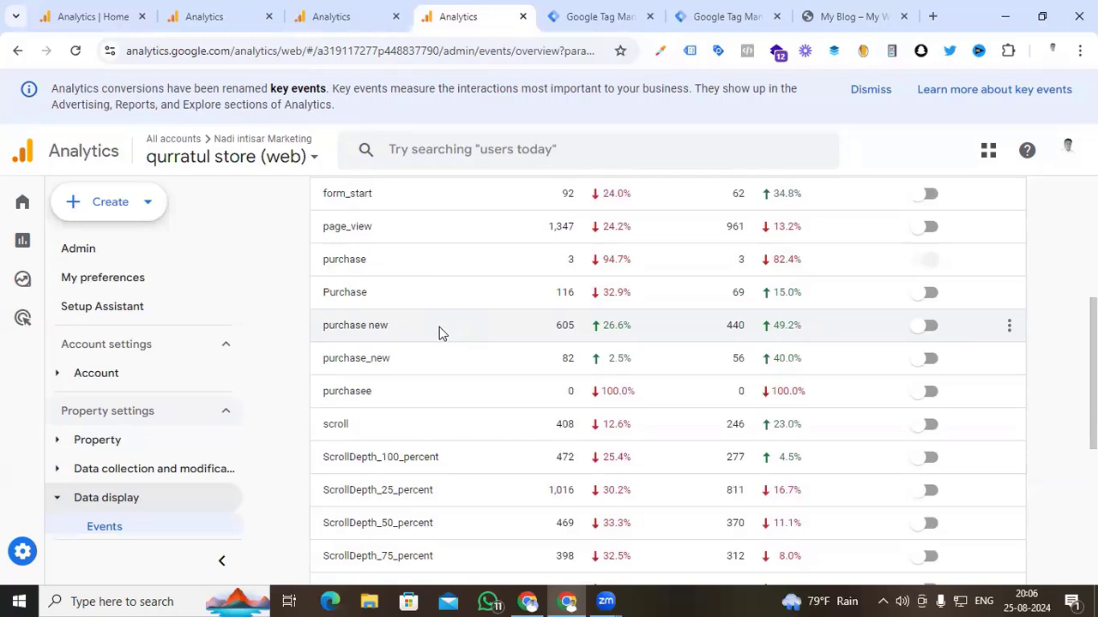
key("ctrl+Page_Up")
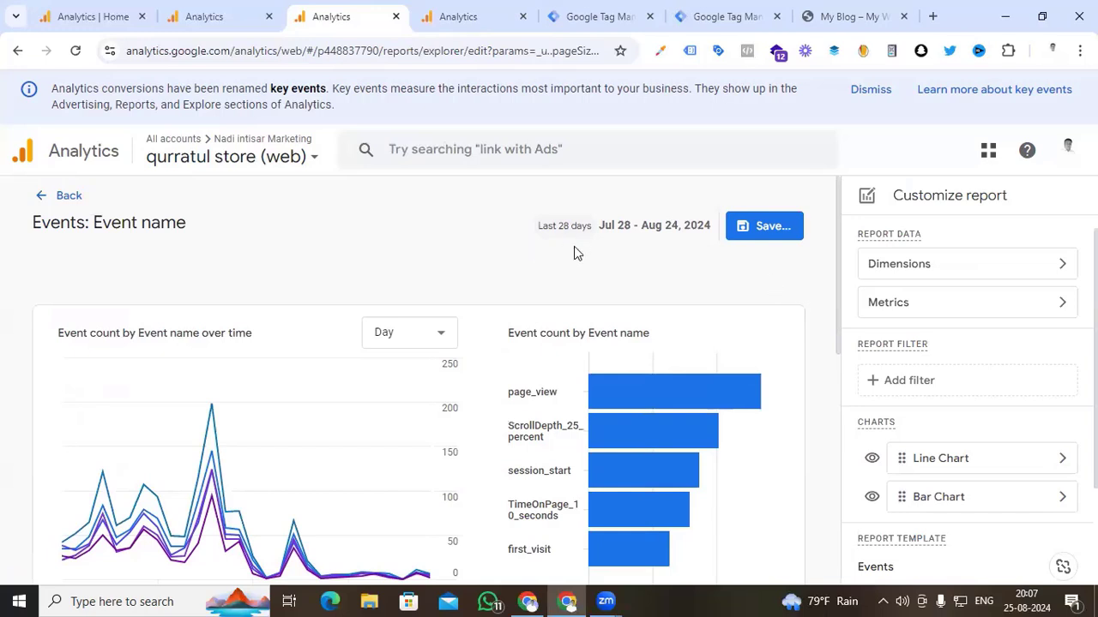
scroll(505, 277, "down", 5)
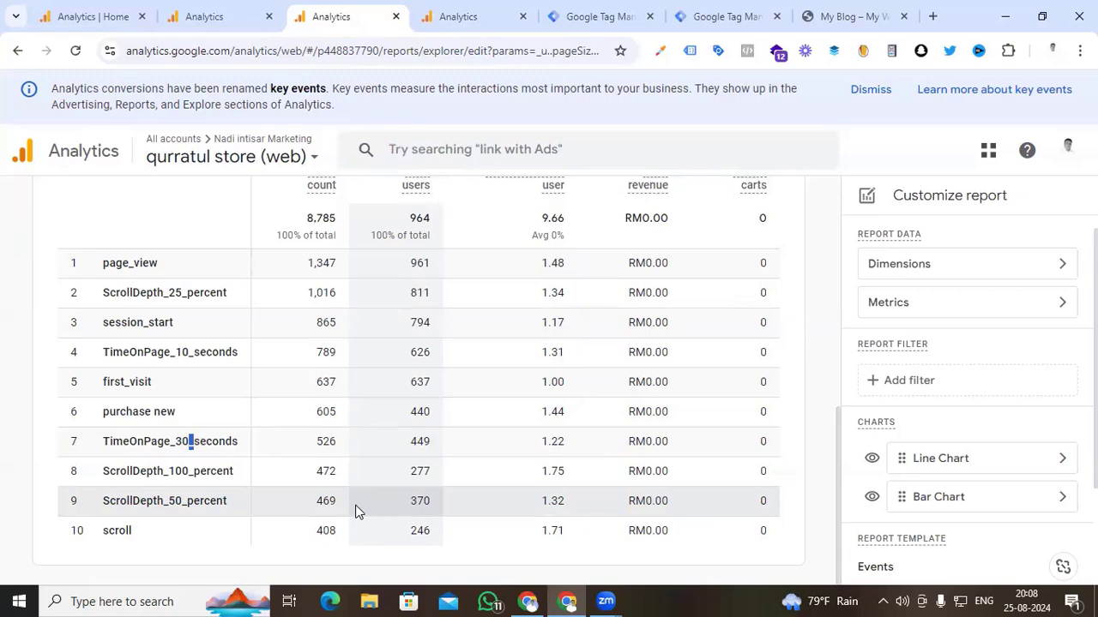
- Open the existing events list in the GA4 Testing property's admin settings and highlight the "click to chat" event name
left_click(90, 13)
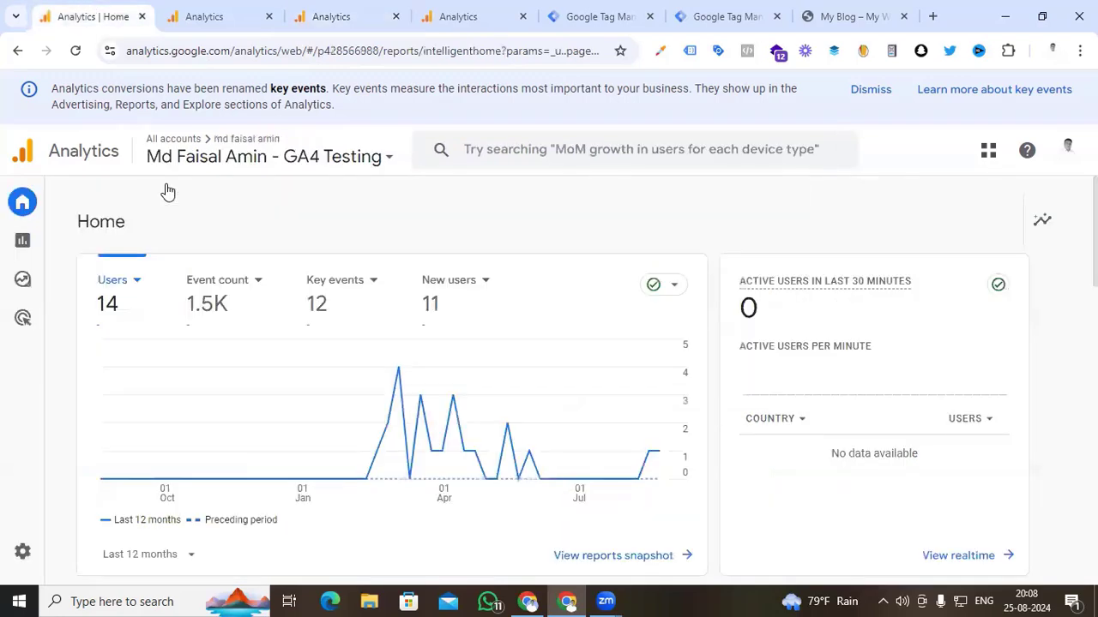
left_click(23, 551)
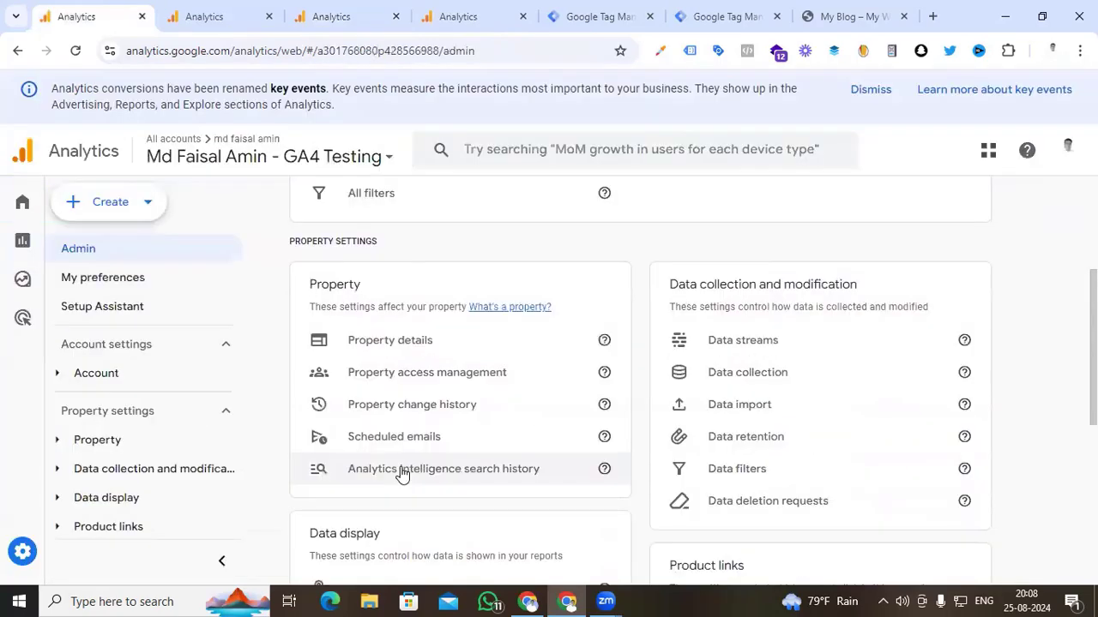
scroll(401, 470, "down", 3)
left_click(375, 351)
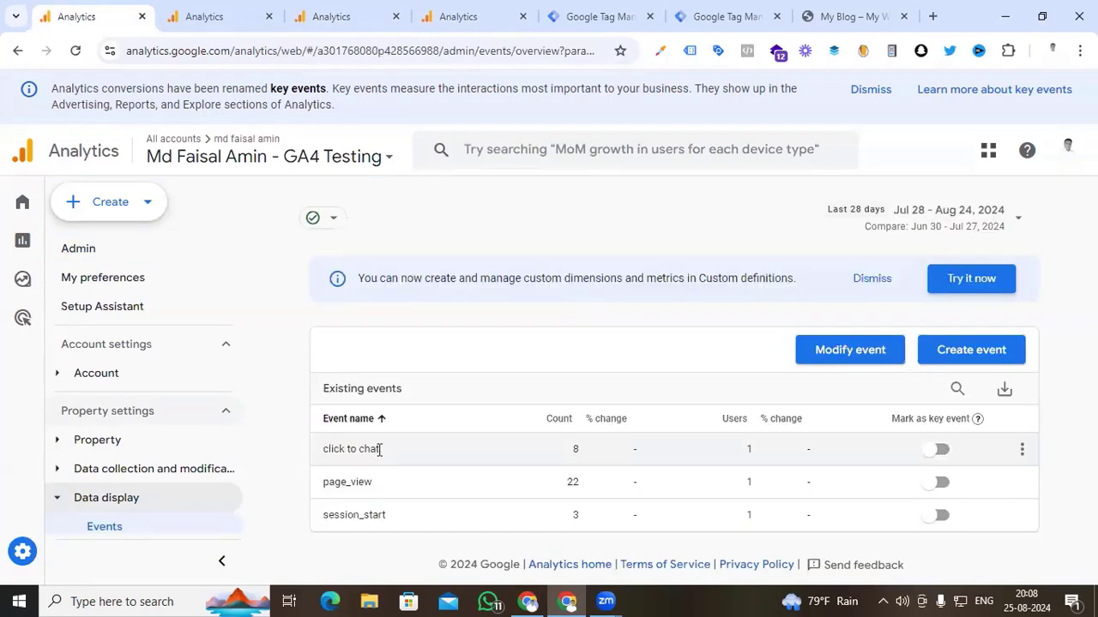
left_click_drag(379, 448, 325, 446)
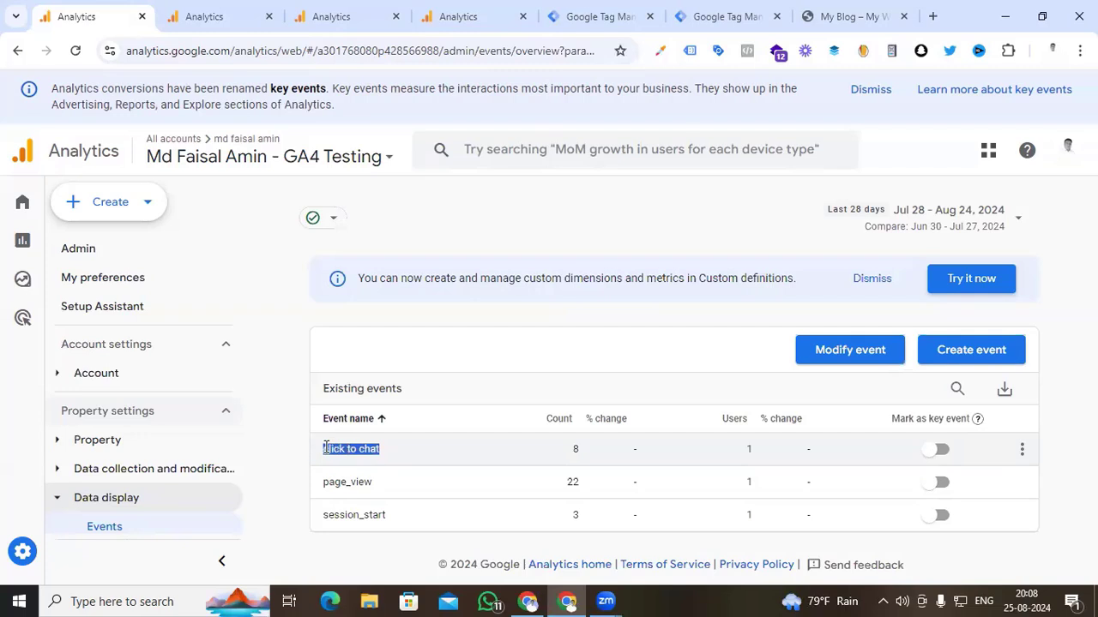
left_click(379, 460)
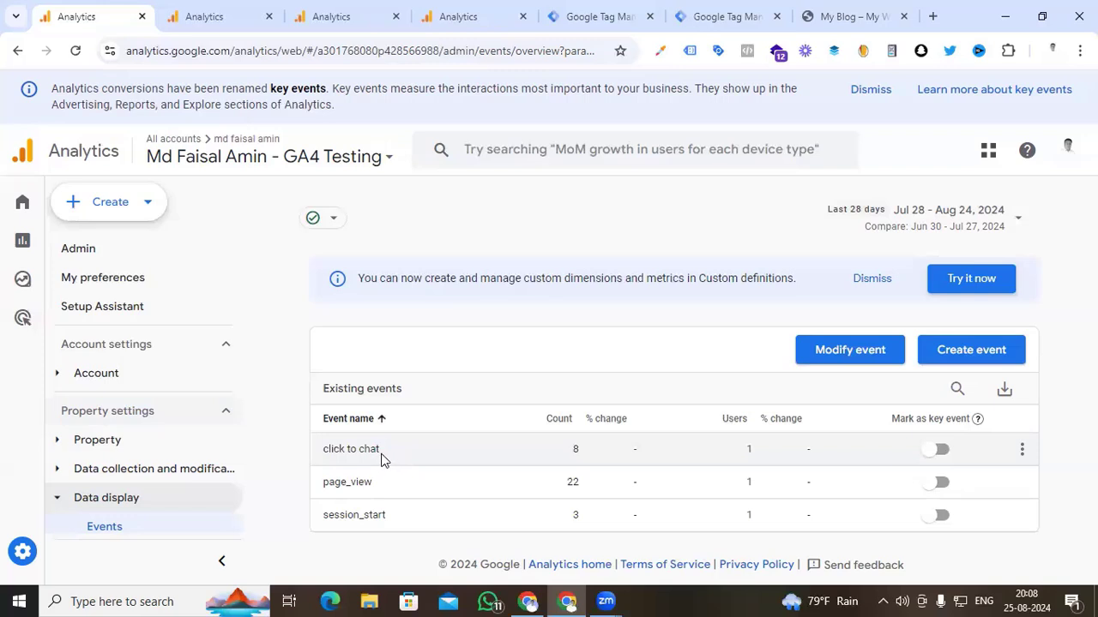
left_click_drag(384, 456, 325, 452)
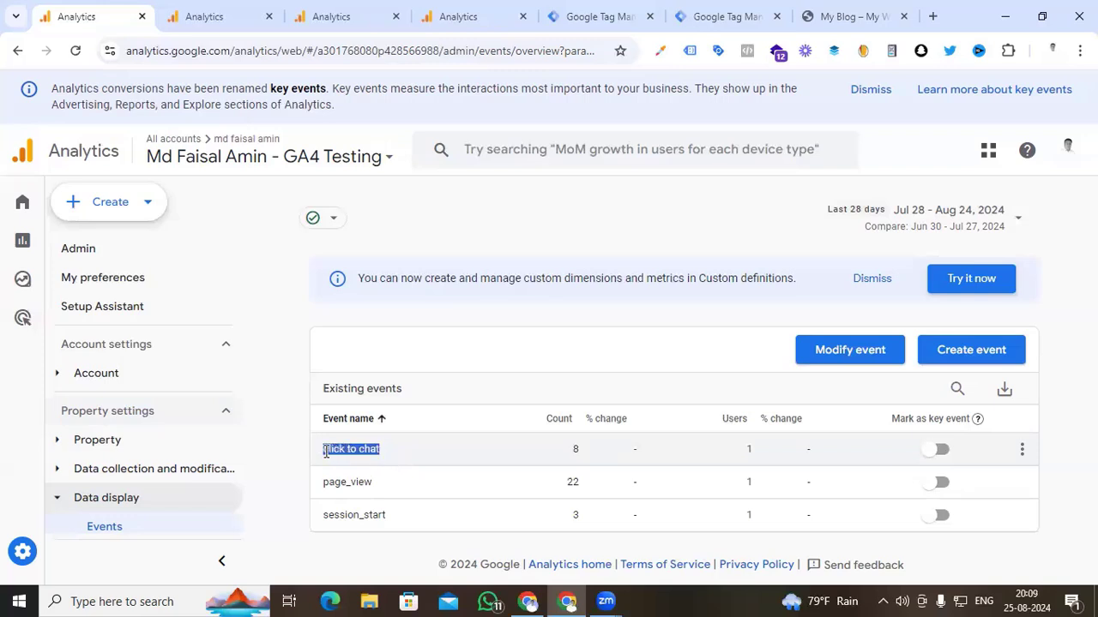
- Start a new event modification and name it "click to chat to whatsapp_chat_click"
left_click(829, 360)
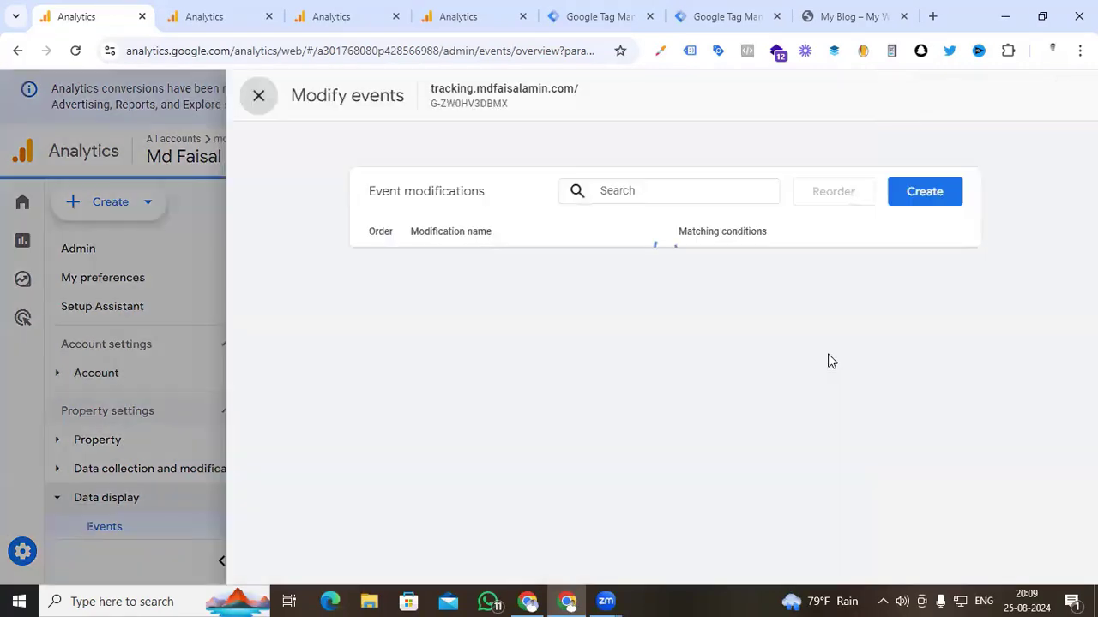
left_click(912, 193)
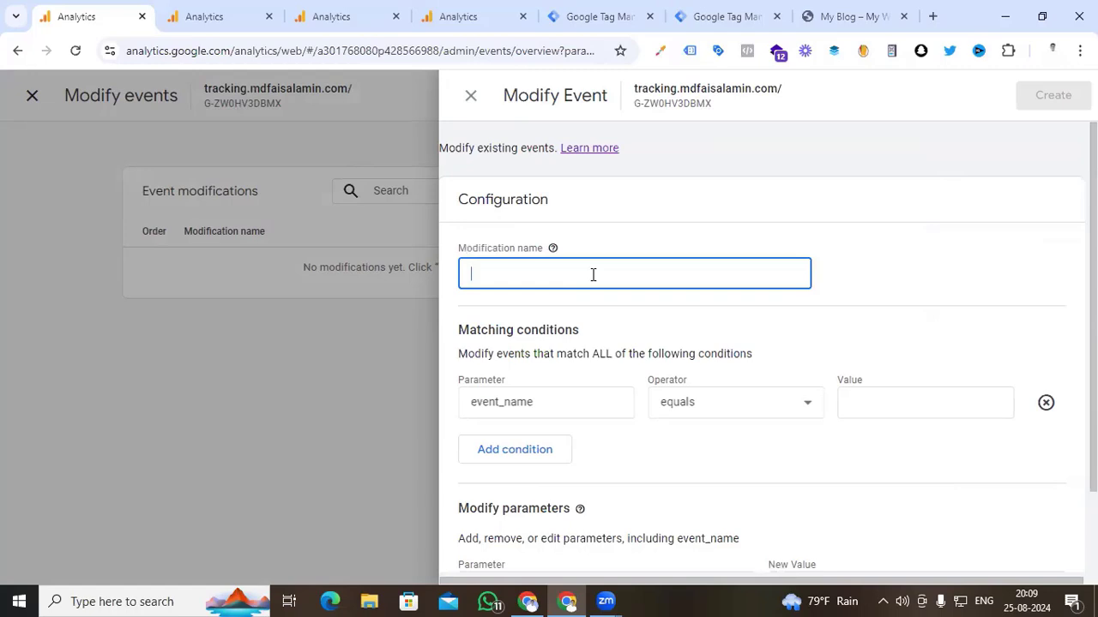
type("click to chat to whatsapp")
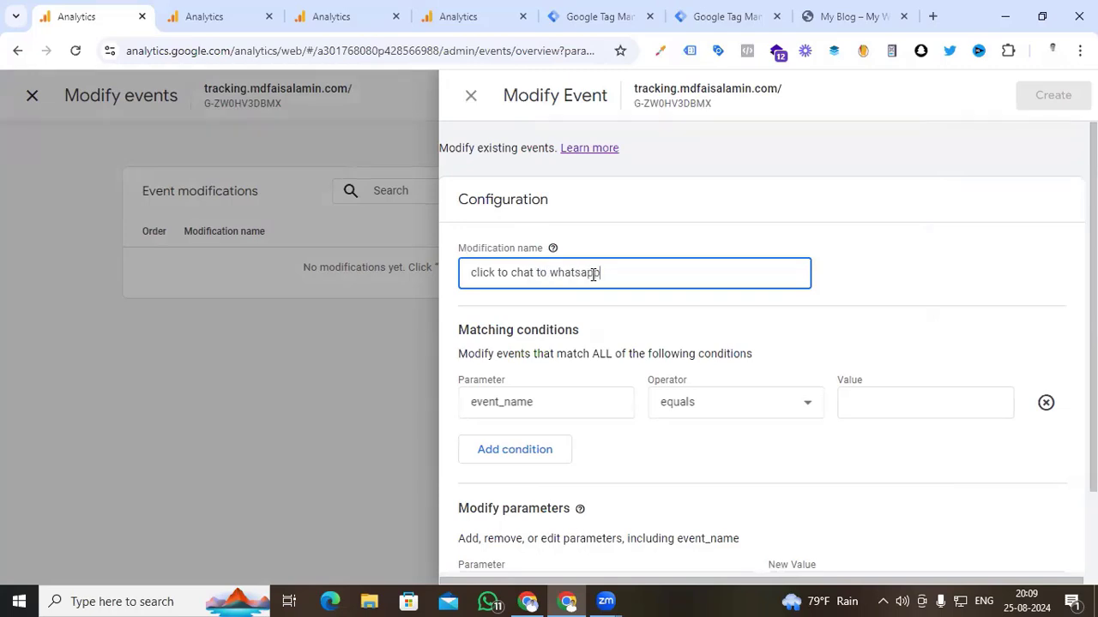
type(".")
type("chat_click")
left_click(479, 343)
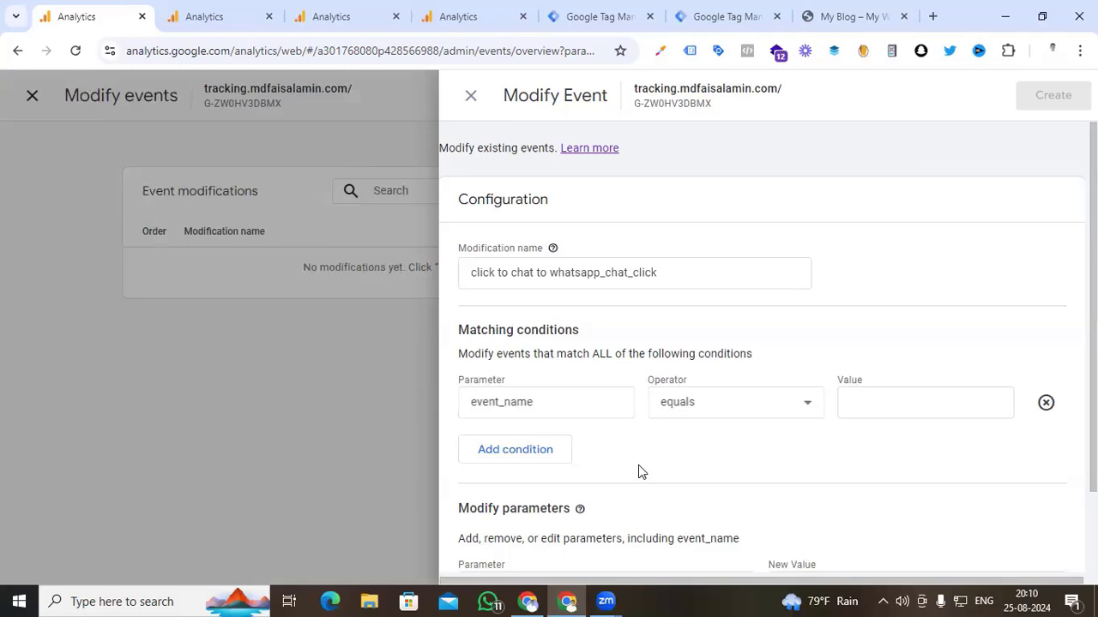
- Set the matching condition so that event_name equals "click to chat"
left_click(868, 409)
type("click to cha")
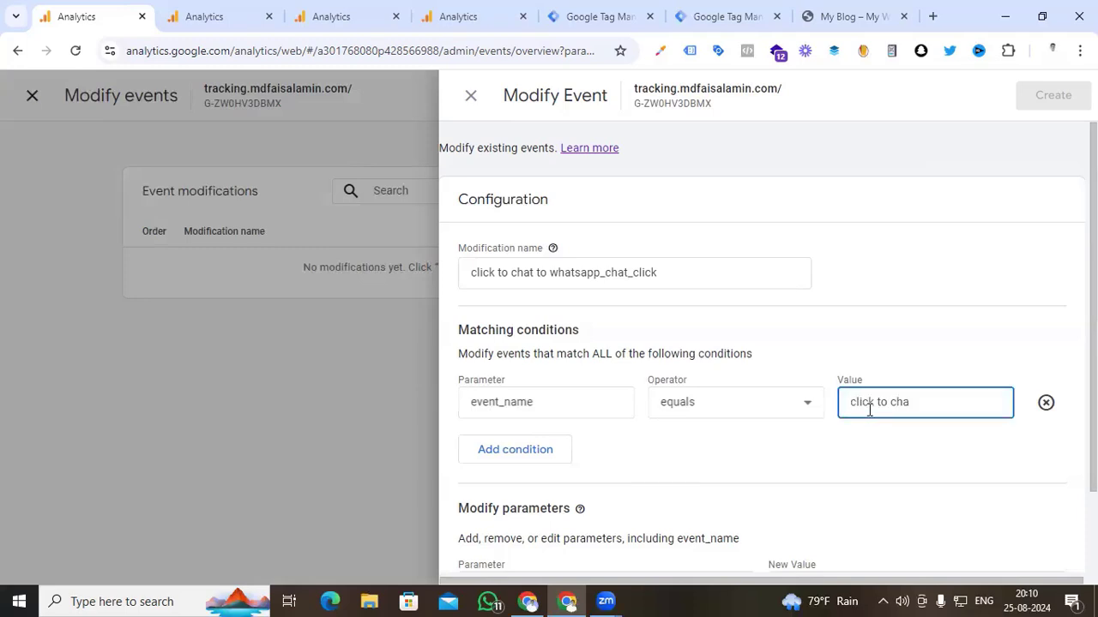
type("t")
- Set the new event_name value to whatsapp_chat_click by reusing the modification name's text, create the modification and return to the events list
scroll(556, 507, "down", 1)
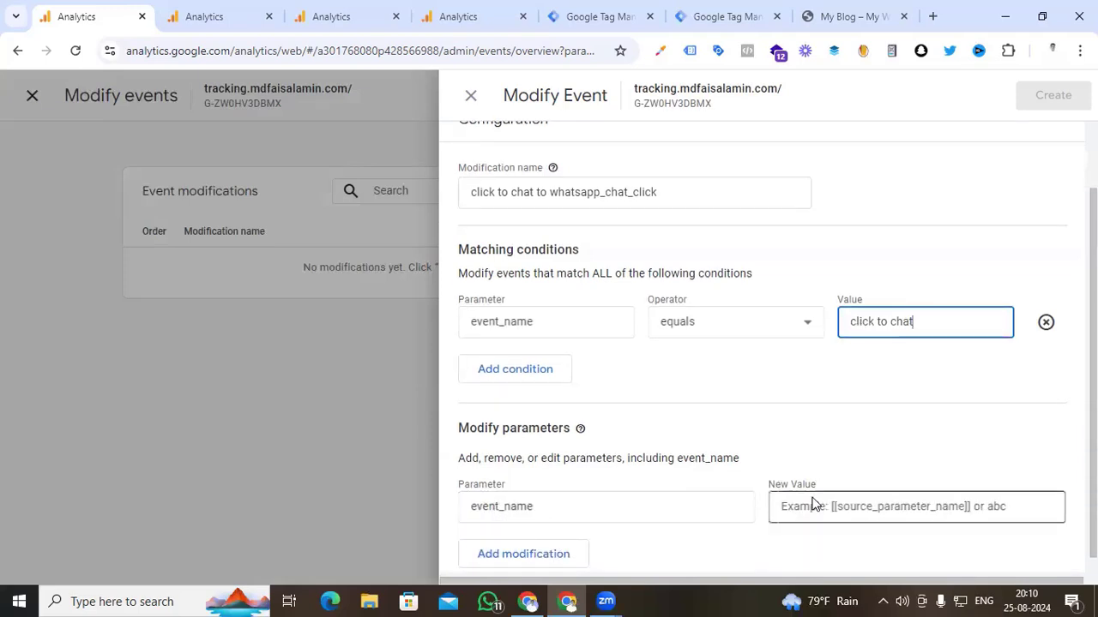
left_click_drag(659, 192, 551, 192)
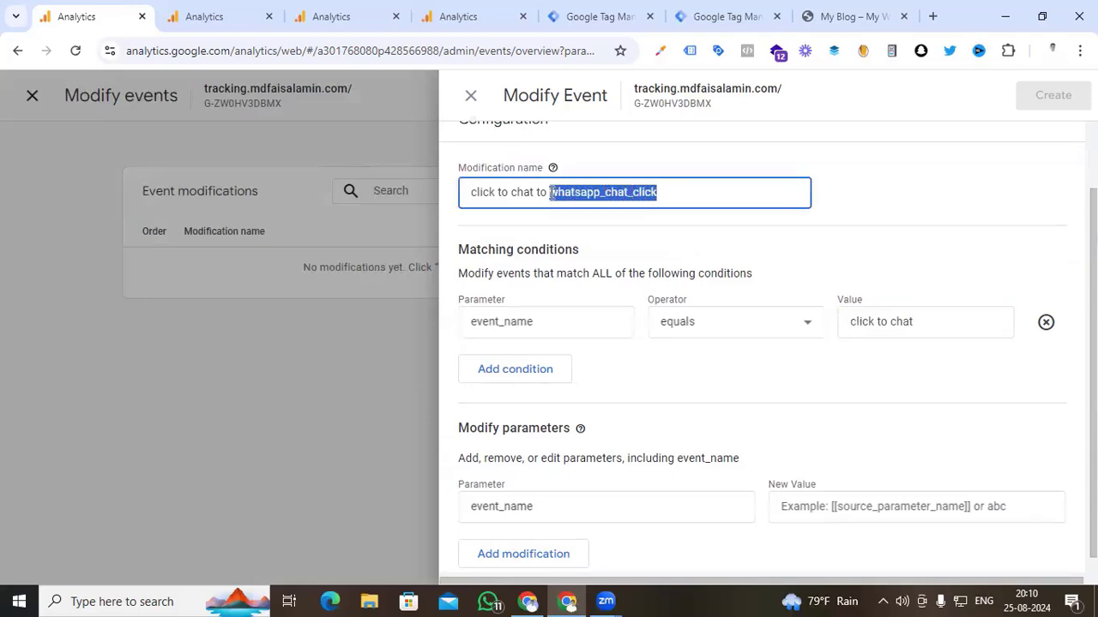
key("ctrl+c")
left_click(806, 506)
key("ctrl+v")
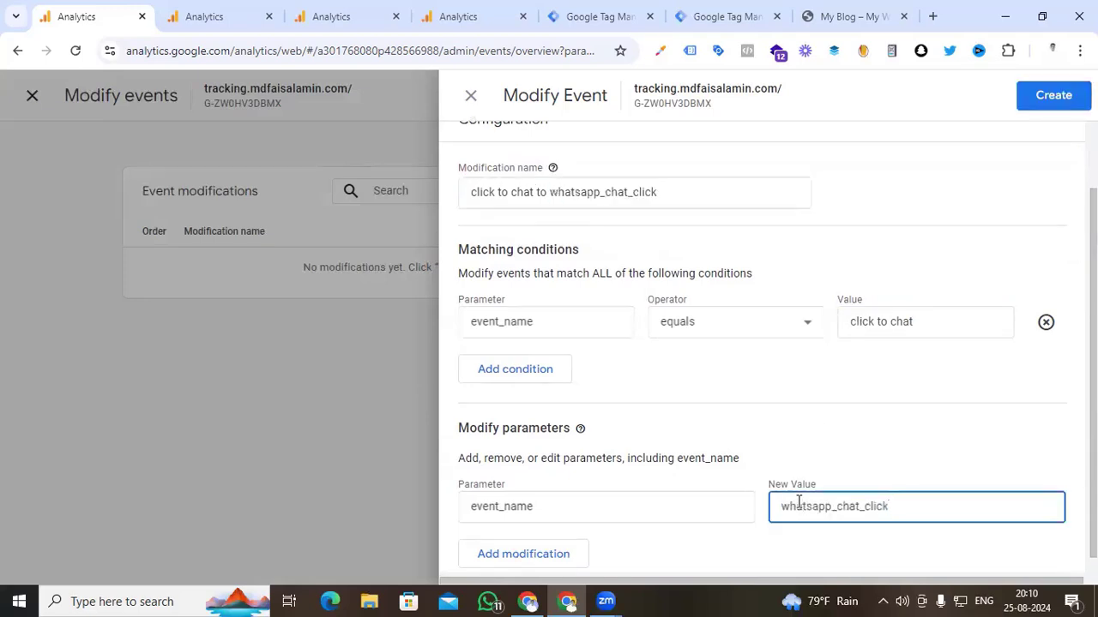
scroll(781, 427, "down", 1)
left_click(779, 426)
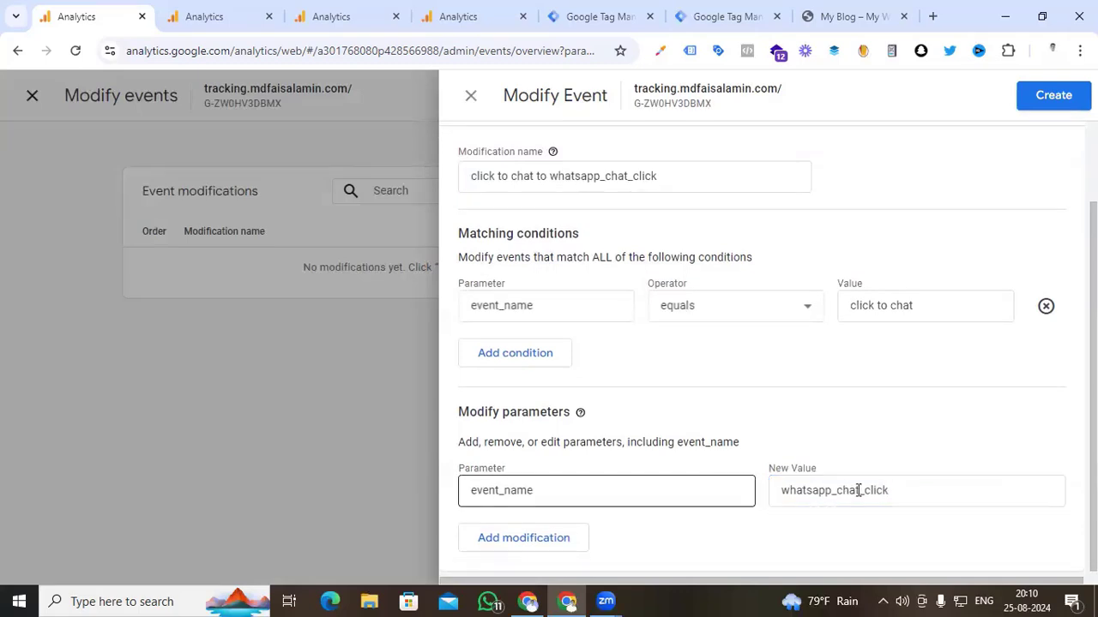
left_click(1055, 99)
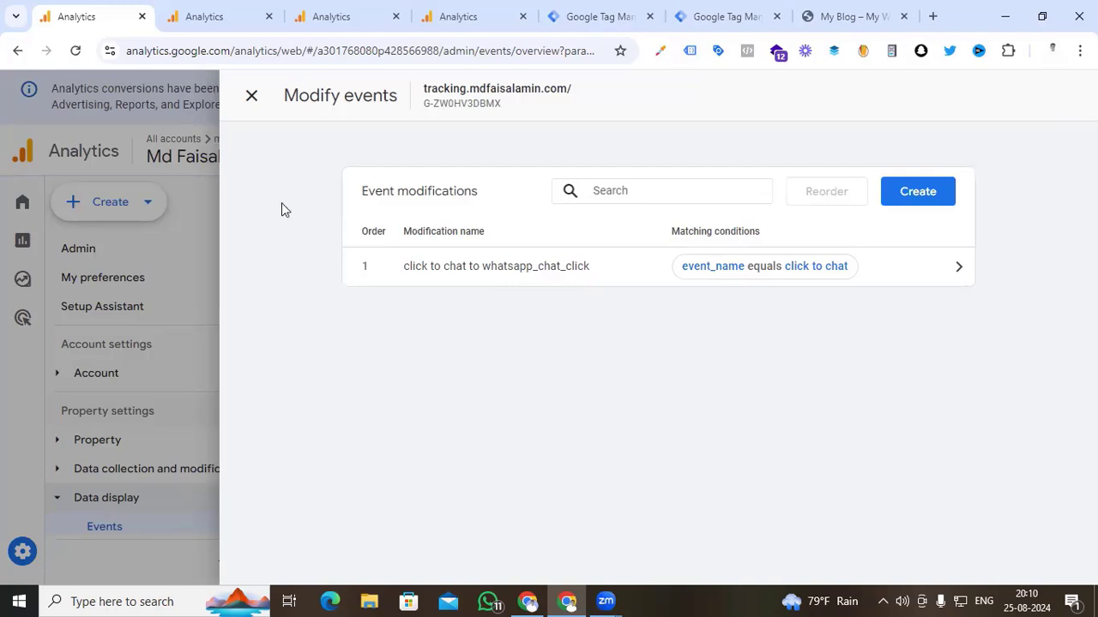
left_click(251, 101)
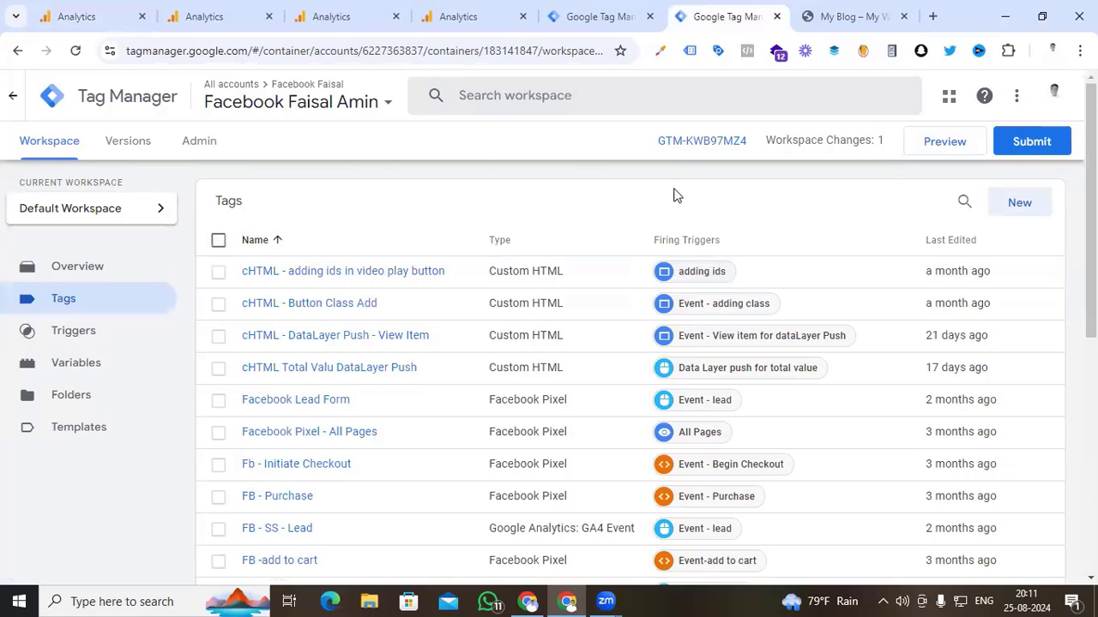
- Preview the Tag Manager container on the tracking website through Tag Assistant, trigger the WhatsApp chat button and return to the debug session
left_click(954, 147)
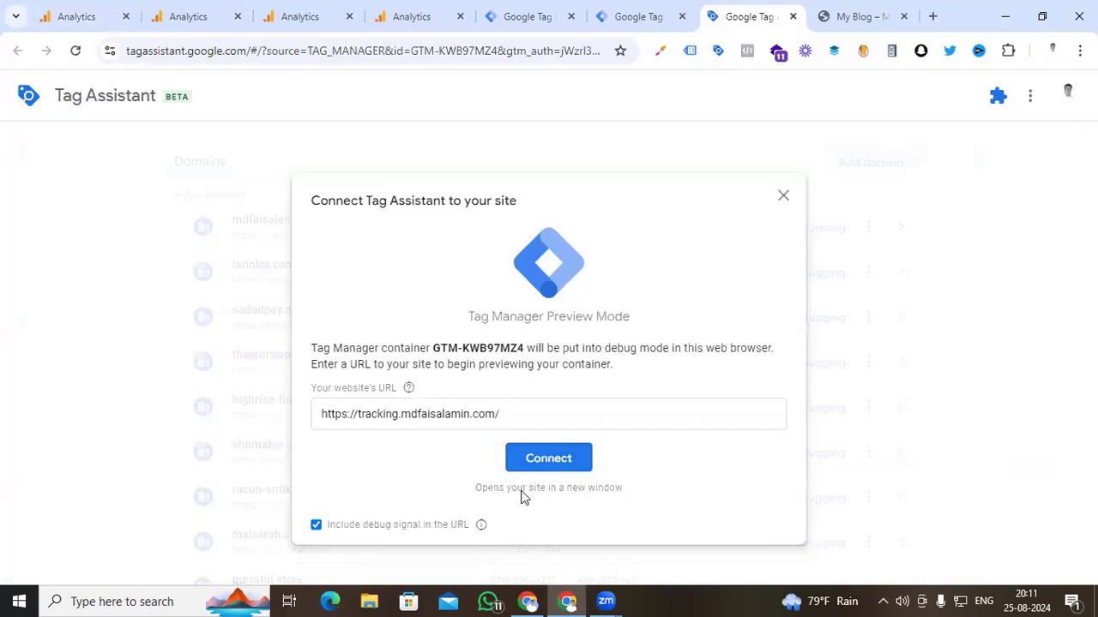
left_click(539, 459)
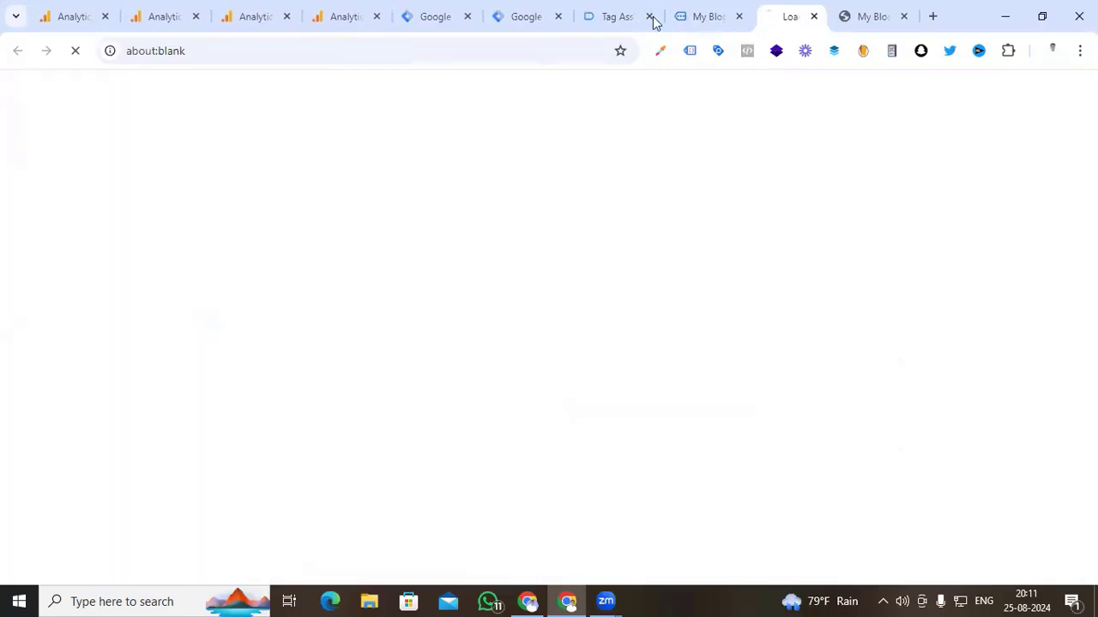
left_click(619, 16)
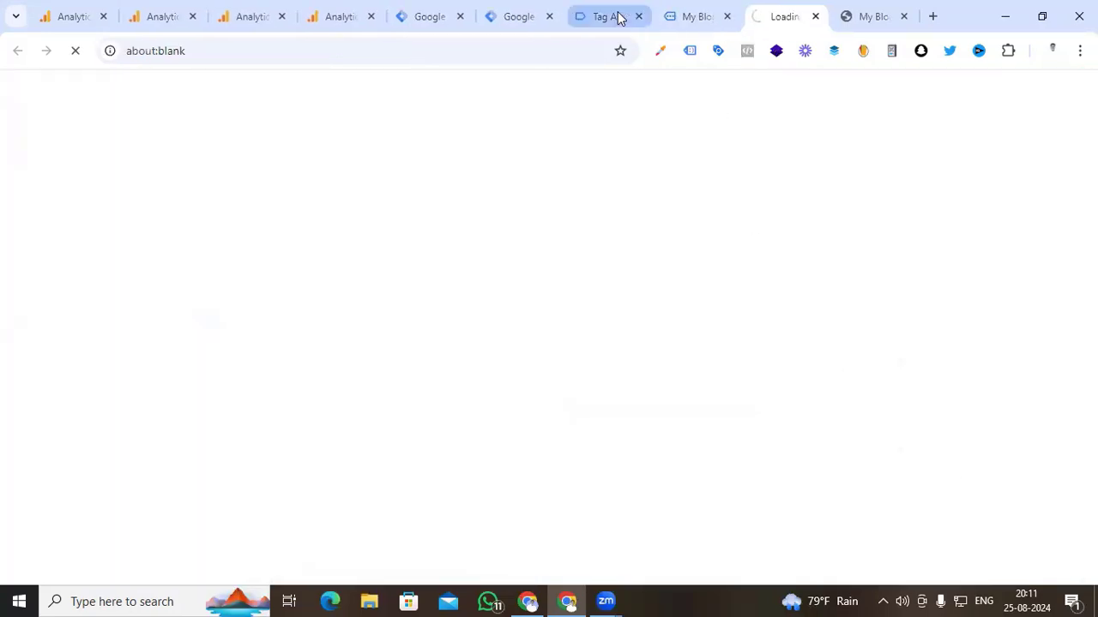
- Switch back to Google Analytics and open DebugView for the GA4 Testing property
left_click(73, 16)
scroll(107, 472, "down", 3)
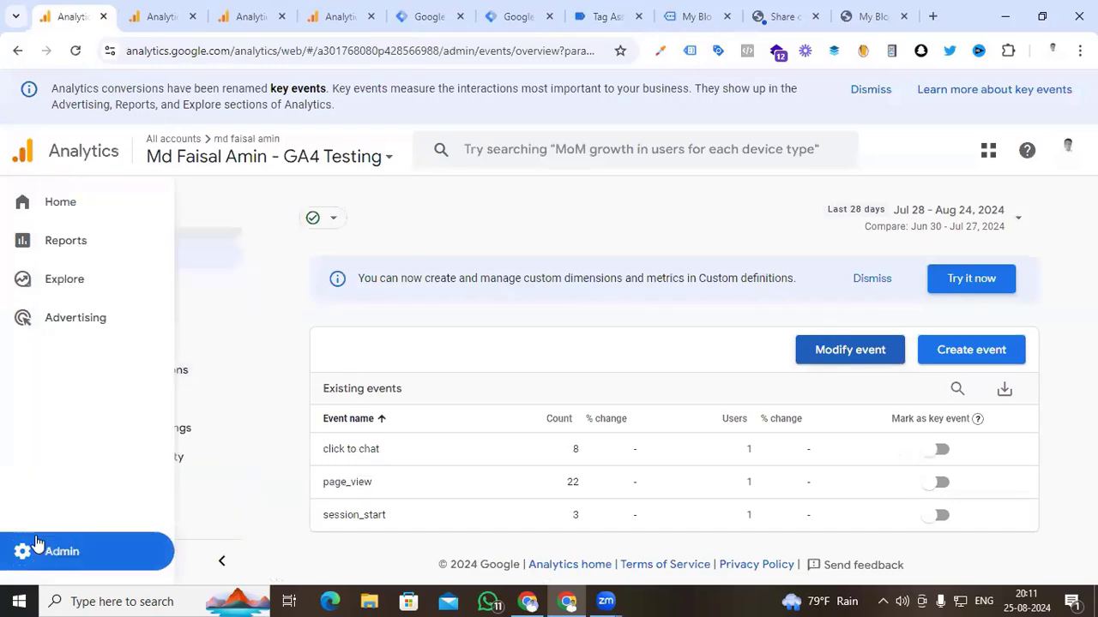
left_click(18, 554)
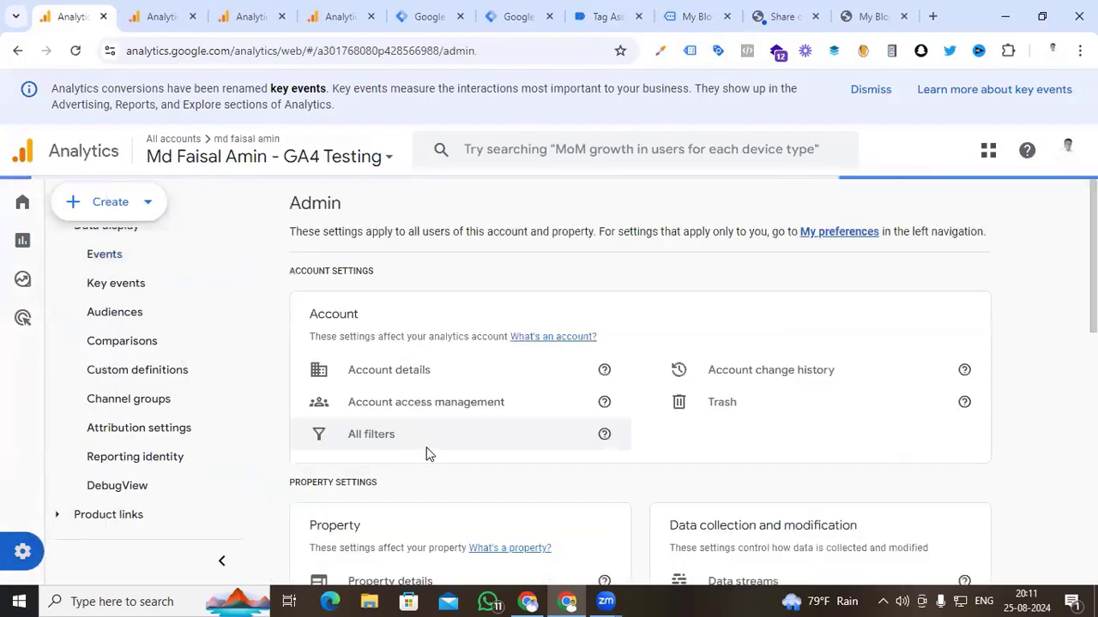
scroll(426, 453, "down", 8)
left_click(396, 434)
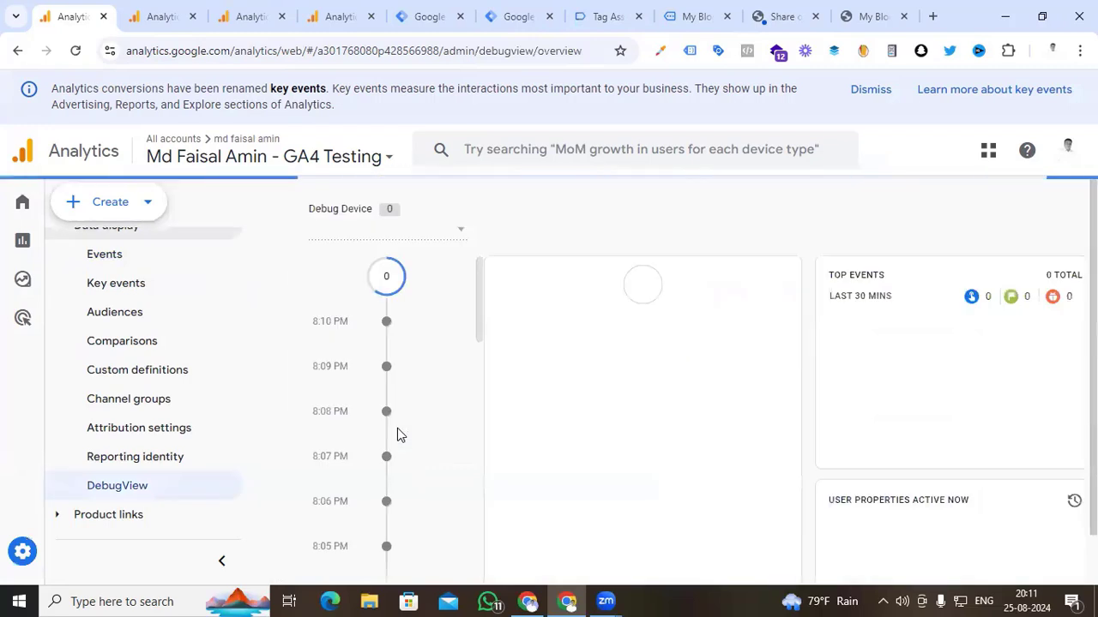